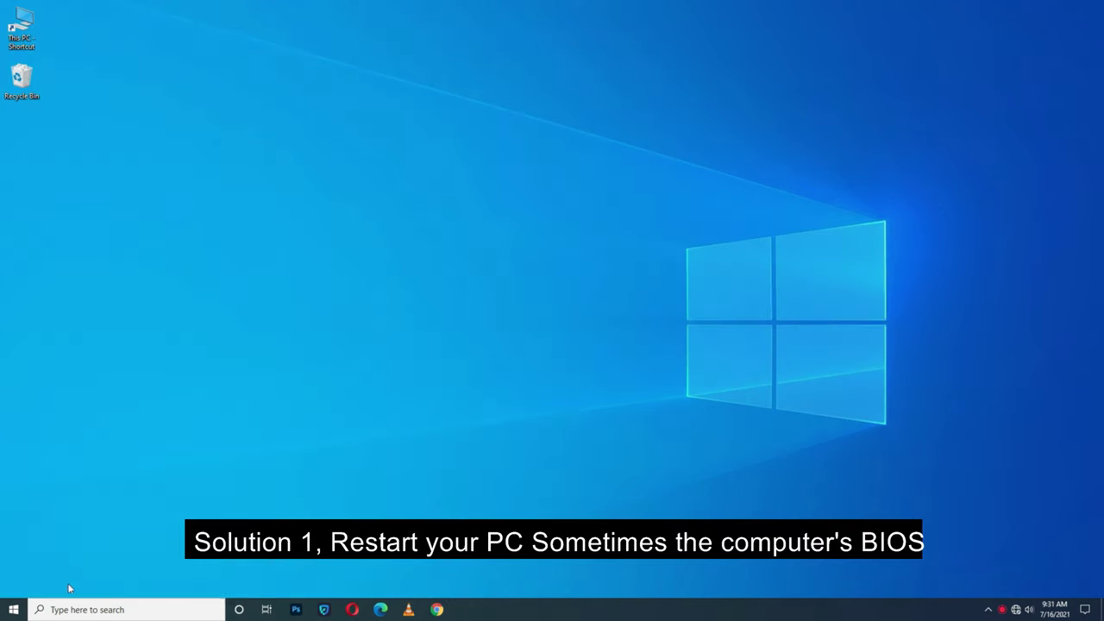
# Restart the computer using the Power options in the Start menu
pyautogui.click(14, 609)
pyautogui.click(19, 585)
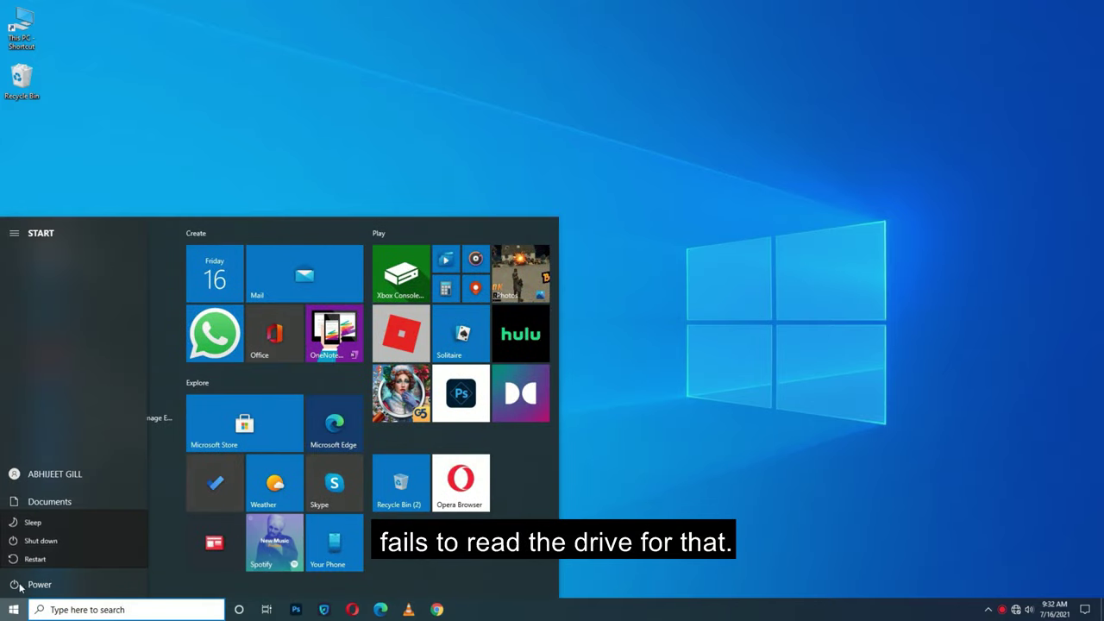
pyautogui.click(135, 555)
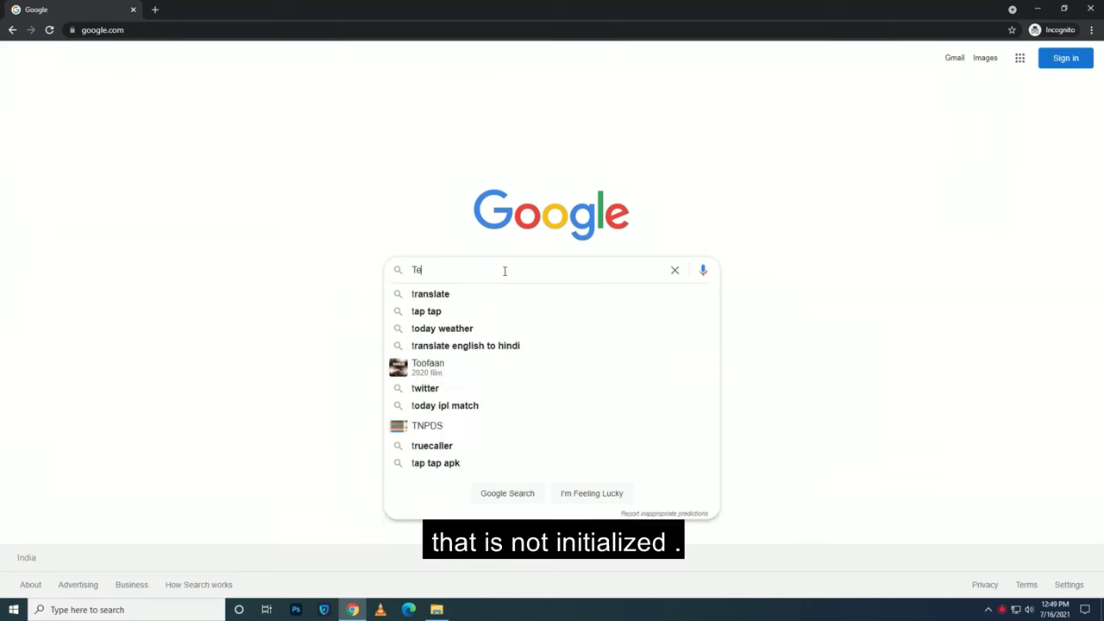
# Search Google for Tenorshare 4DDiG, open its official Windows Data Recovery page, and begin installing it
pyautogui.write('enorshare 4DDiG')
pyautogui.press('Return')
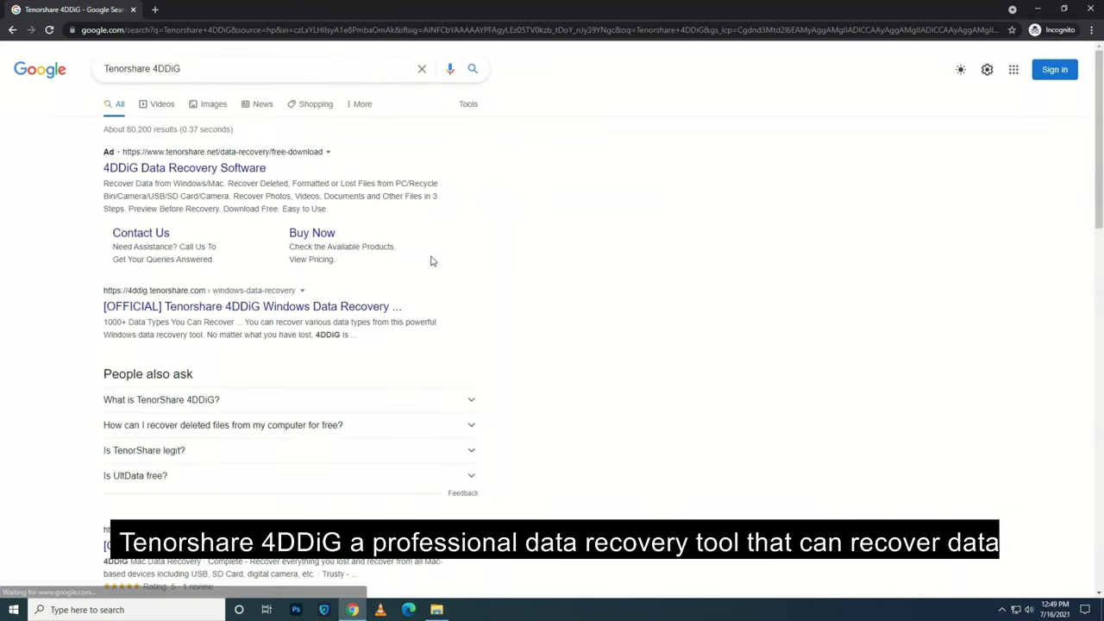
pyautogui.click(369, 311)
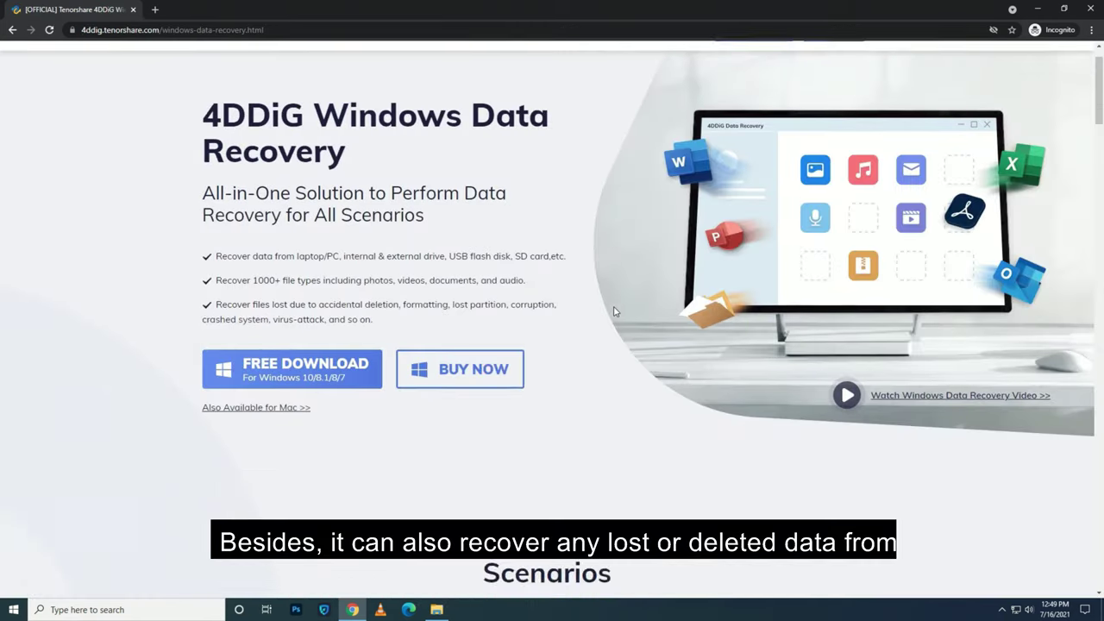
pyautogui.scroll(3, 615, 311)
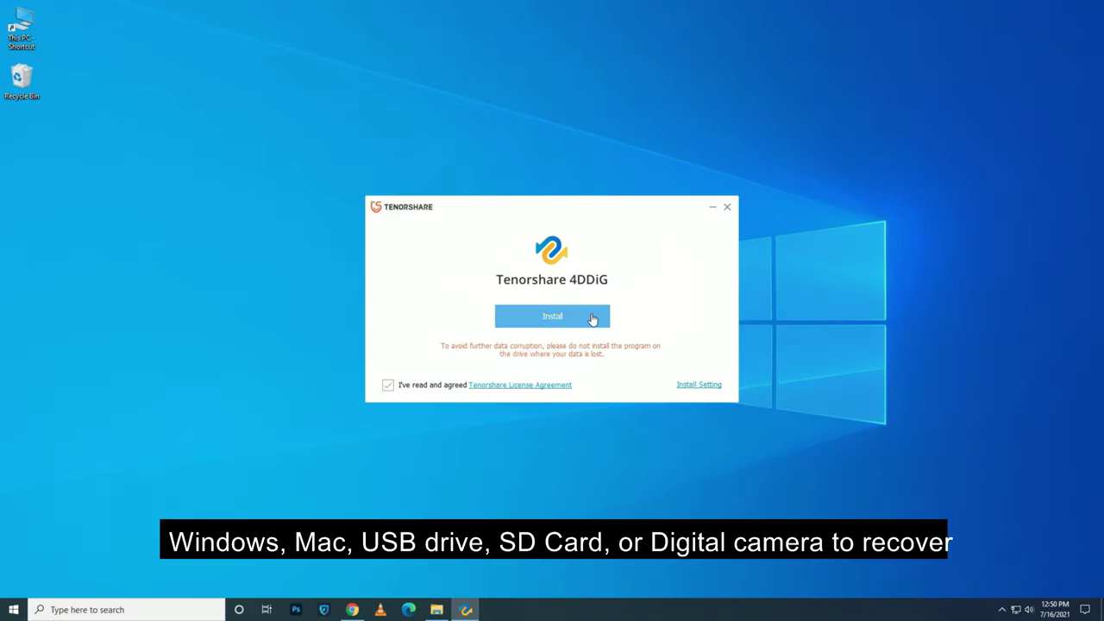
pyautogui.click(594, 316)
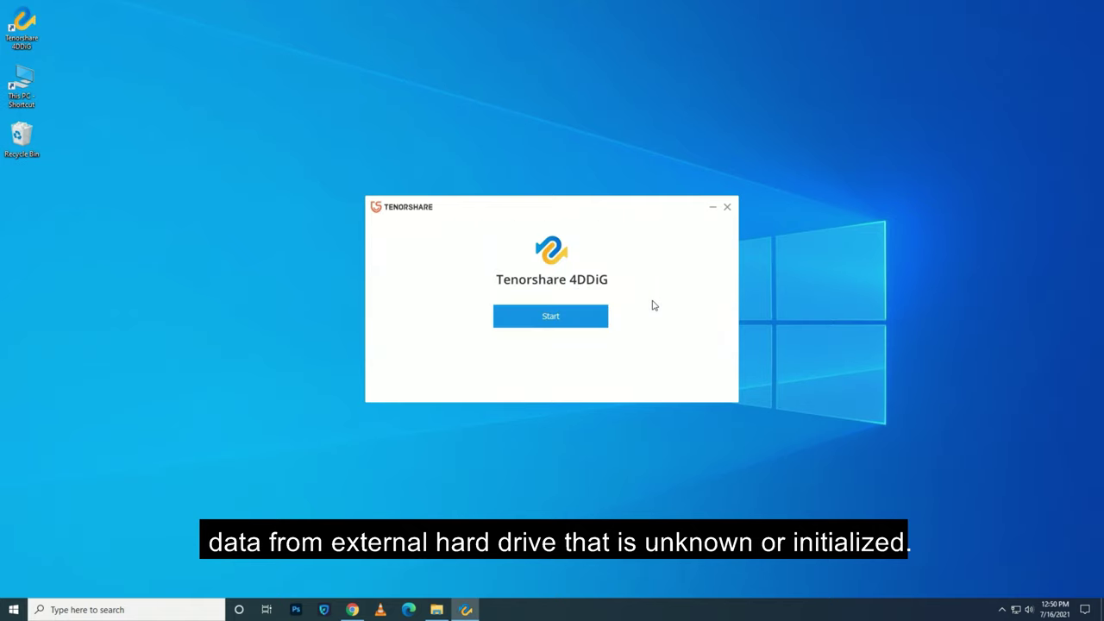
# Launch 4DDiG, scan Lost Partition-1, and select all 91 found files (494.45 MB) for recovery
pyautogui.click(603, 315)
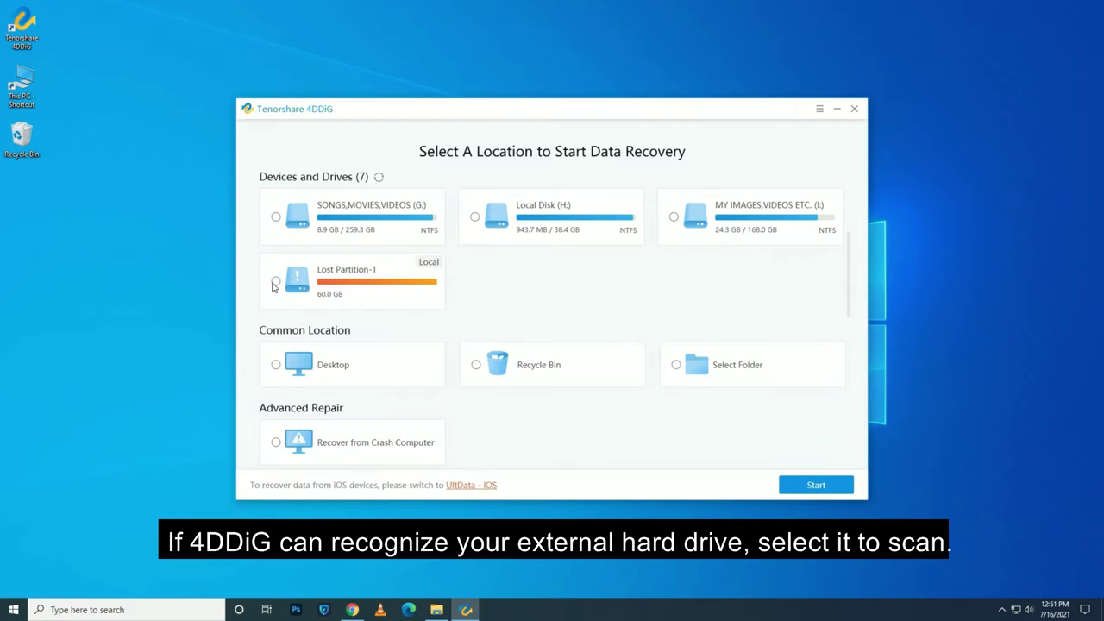
pyautogui.click(276, 282)
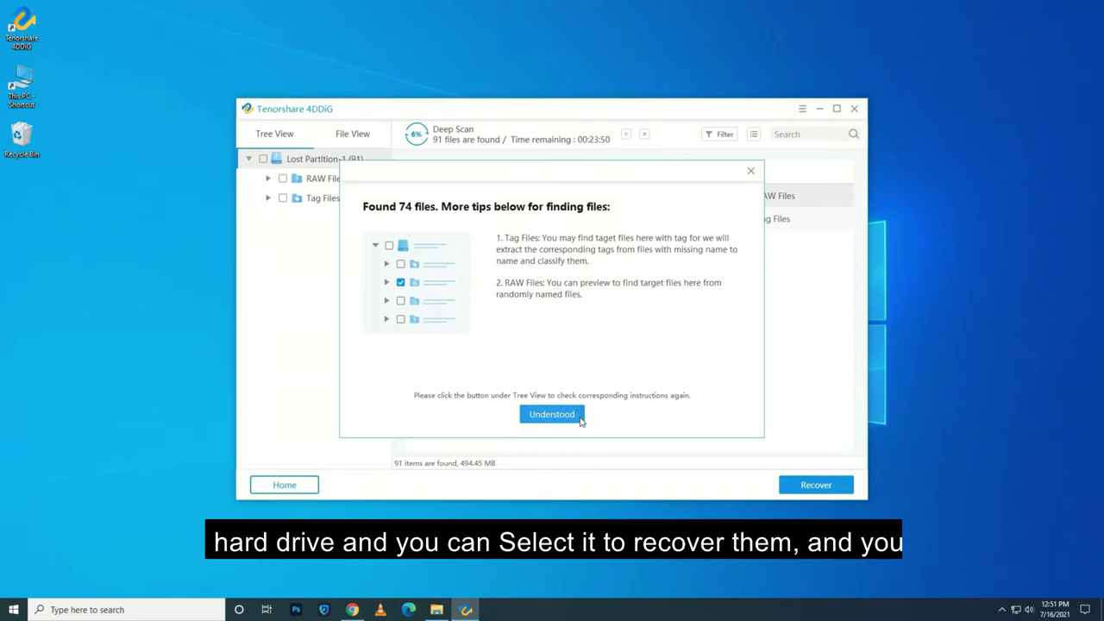
pyautogui.click(578, 419)
pyautogui.click(418, 171)
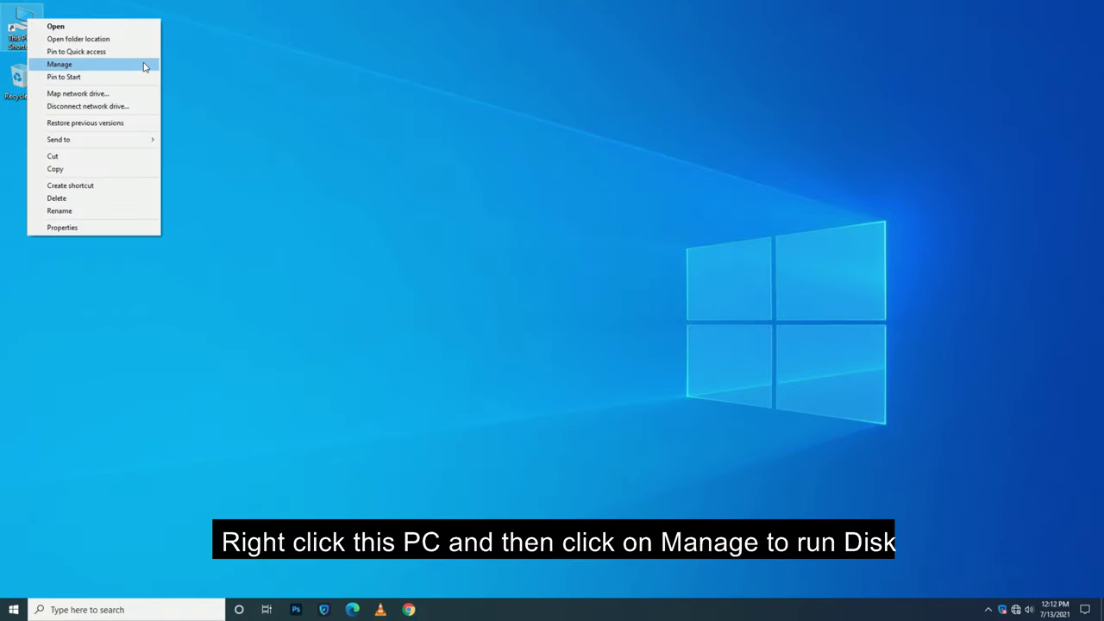
# Open Disk Management in Computer Management and start initializing the unknown Disk 1
pyautogui.click(143, 64)
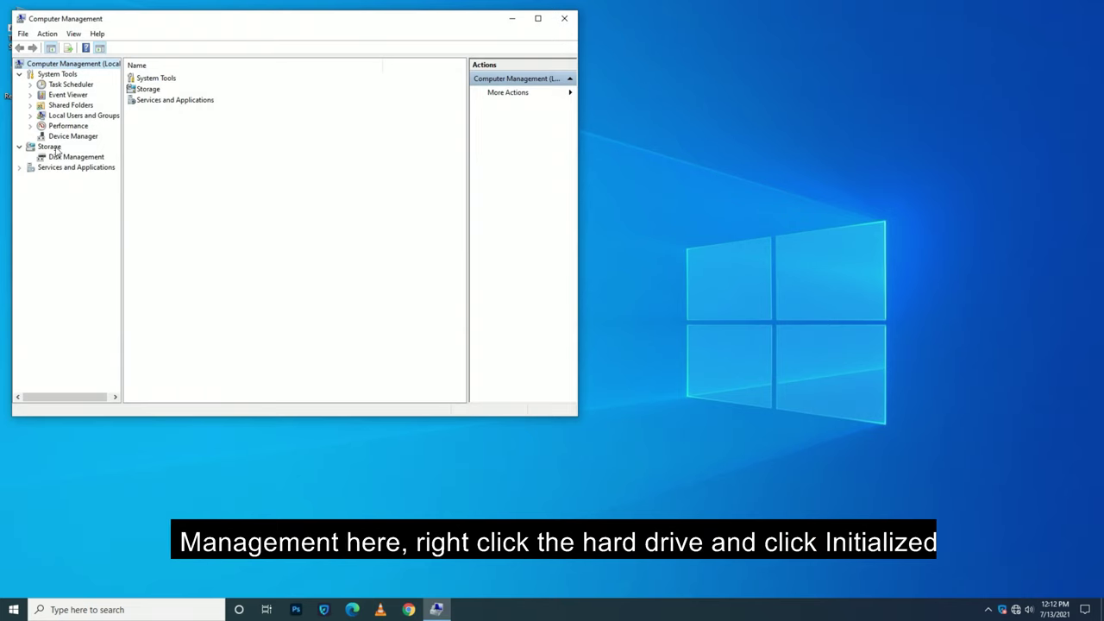
pyautogui.click(99, 156)
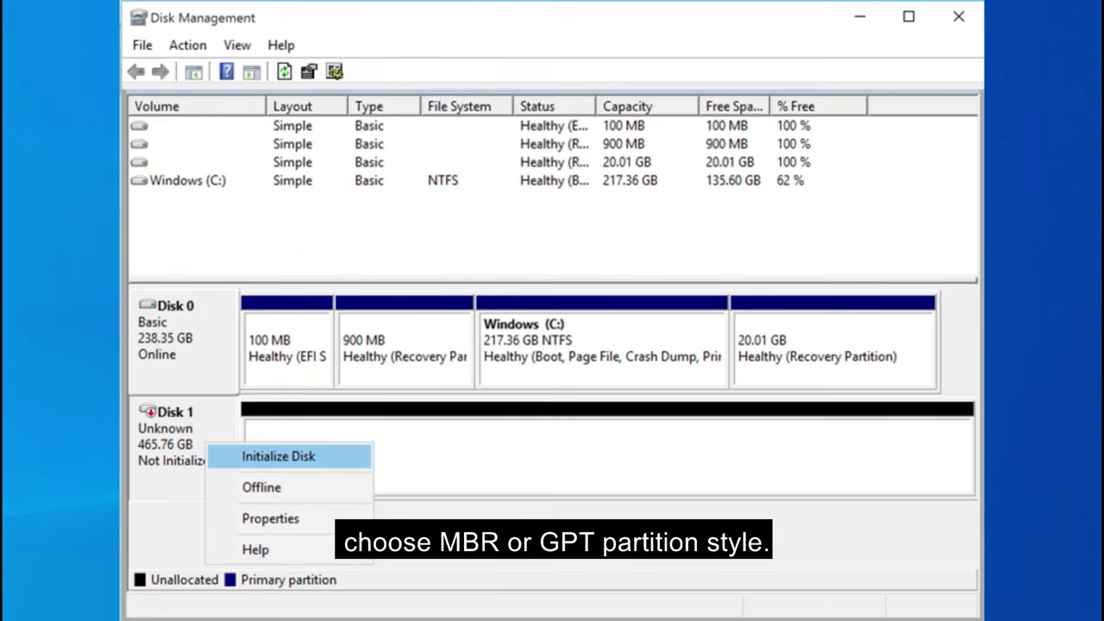
pyautogui.press('Return')
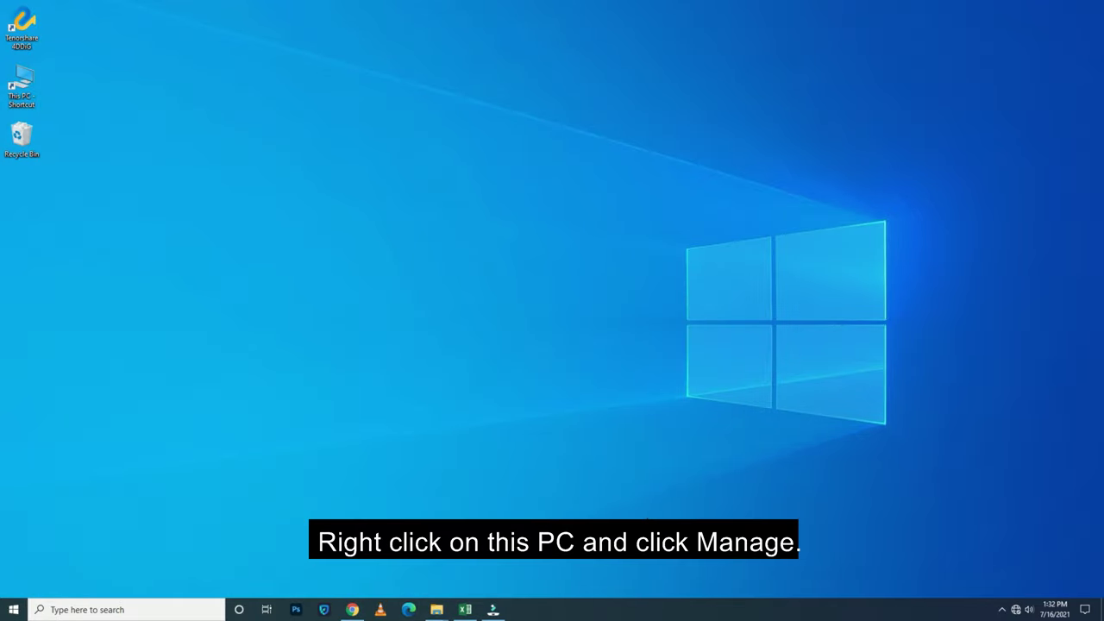
# Open Device Manager in Computer Management through This PC's Manage option
pyautogui.rightClick(25, 67)
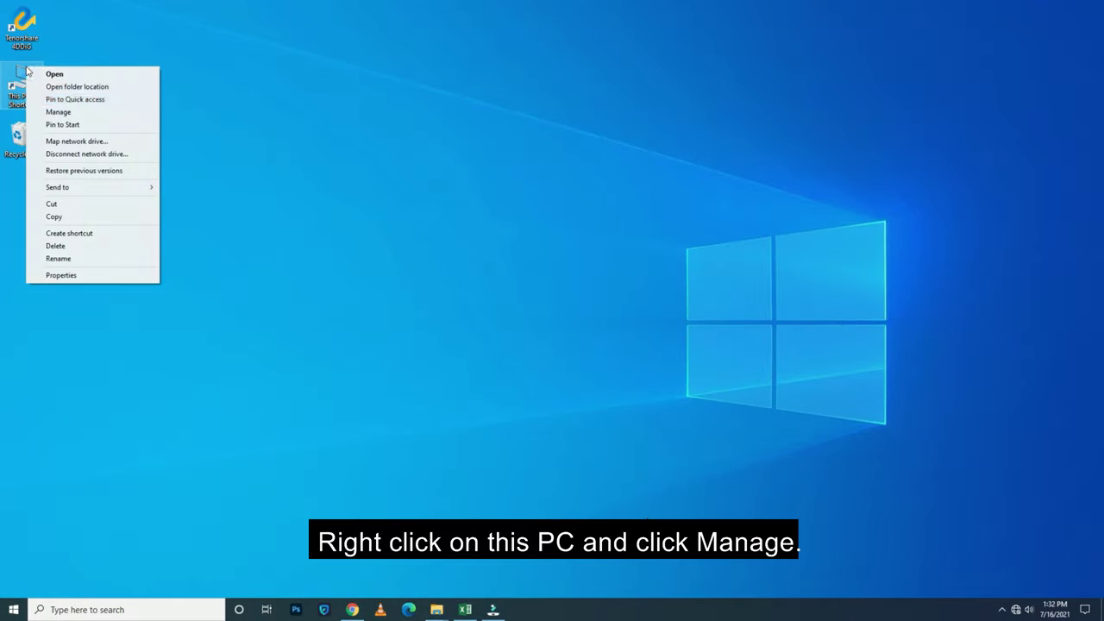
pyautogui.click(138, 112)
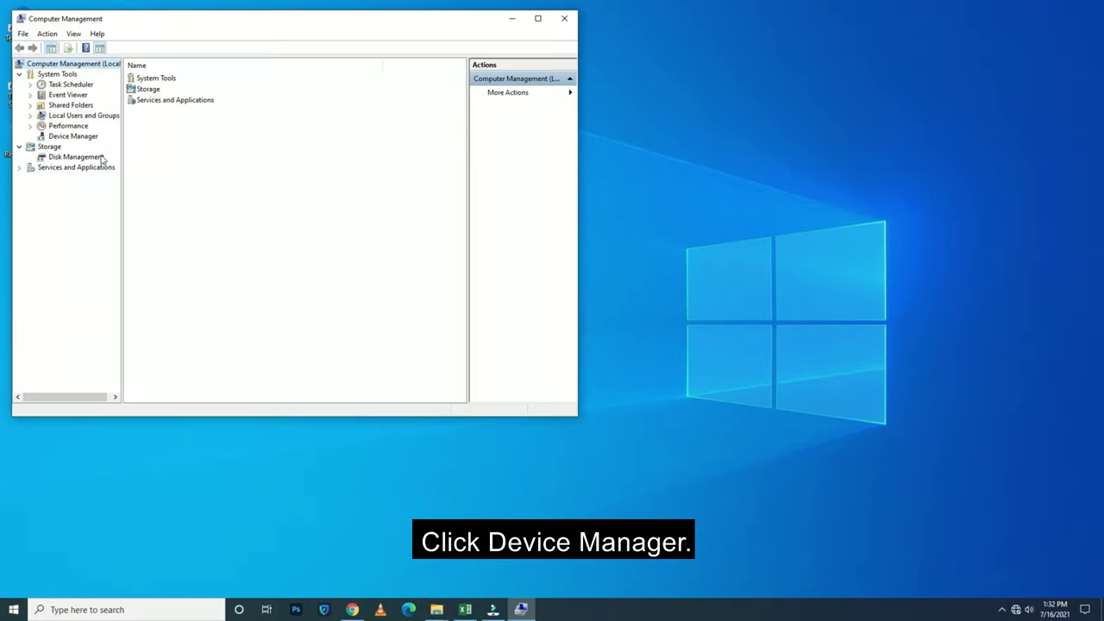
pyautogui.click(76, 136)
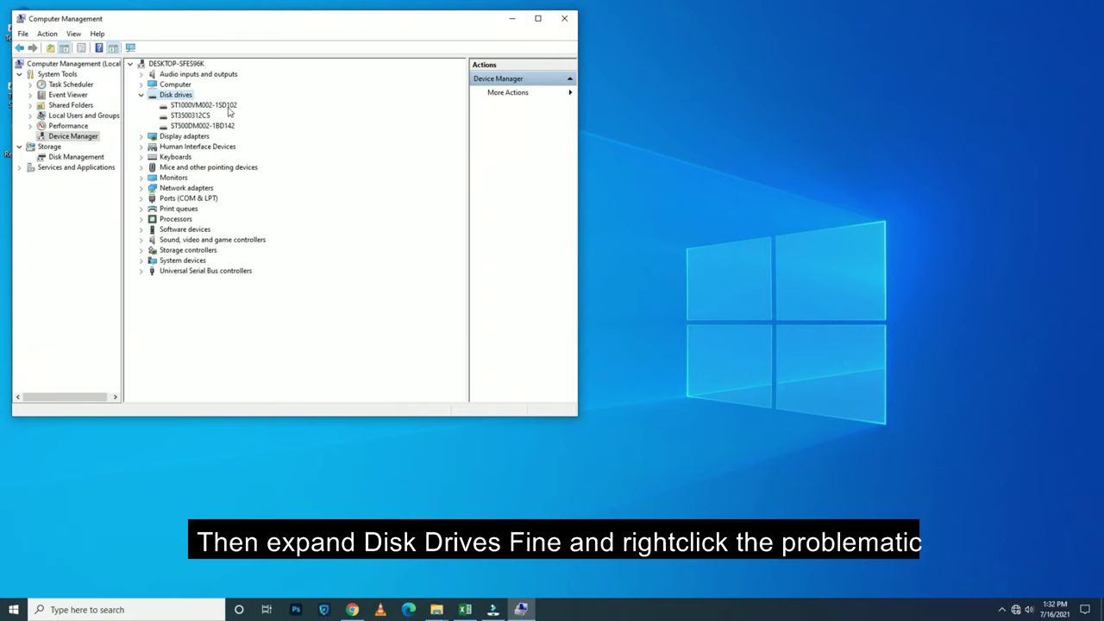
# Search automatically for an updated ST1000VM002 driver, then close the dialog and Computer Management
pyautogui.click(230, 105)
pyautogui.rightClick(230, 106)
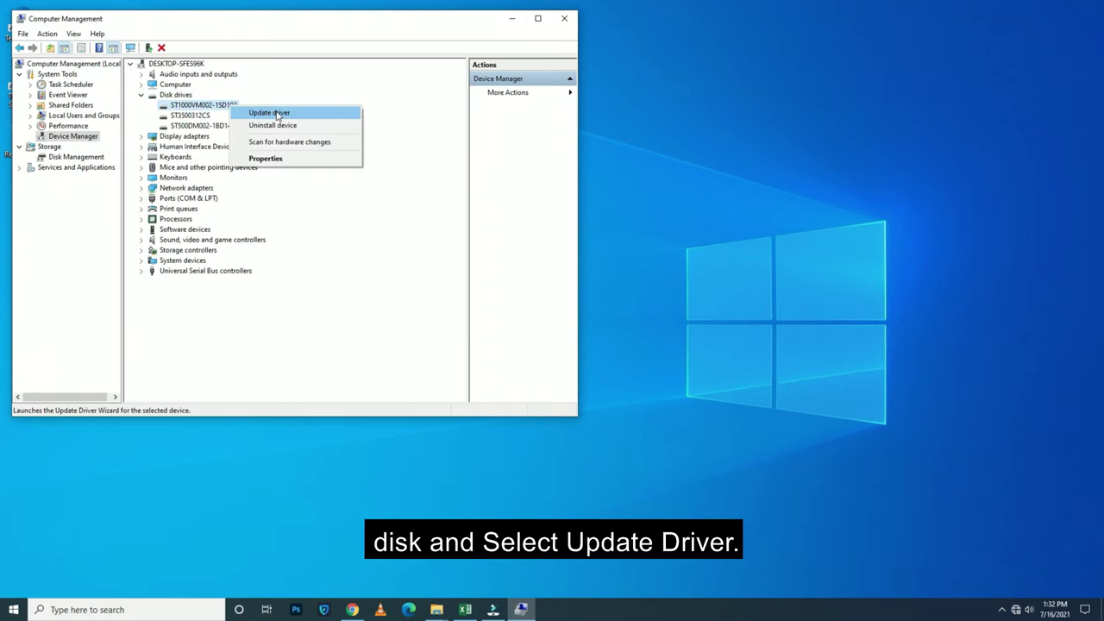
pyautogui.click(330, 117)
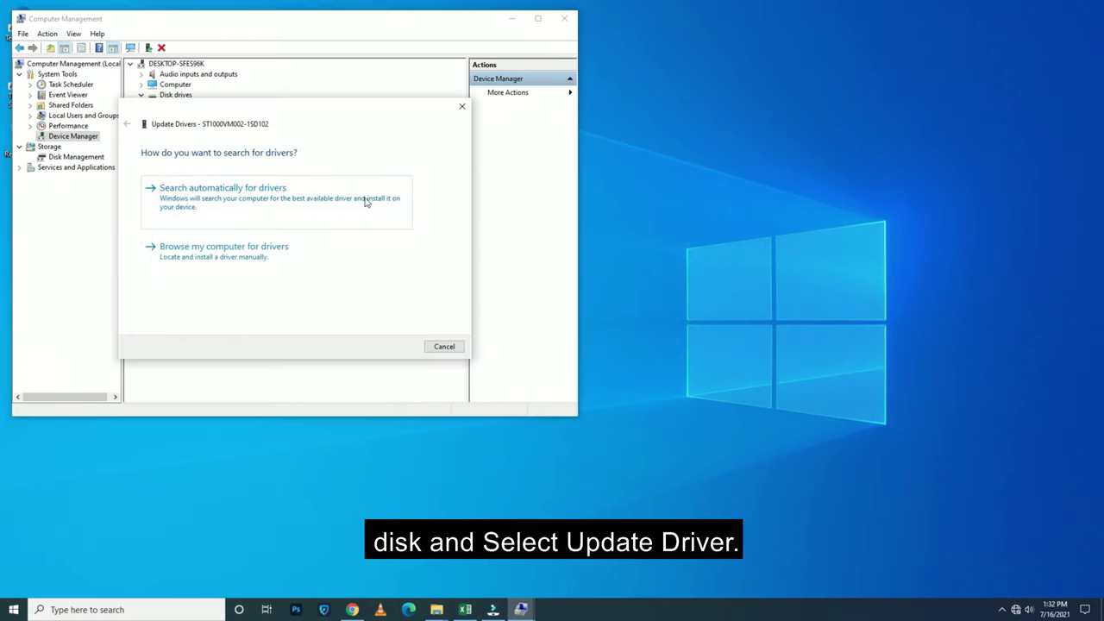
pyautogui.click(382, 210)
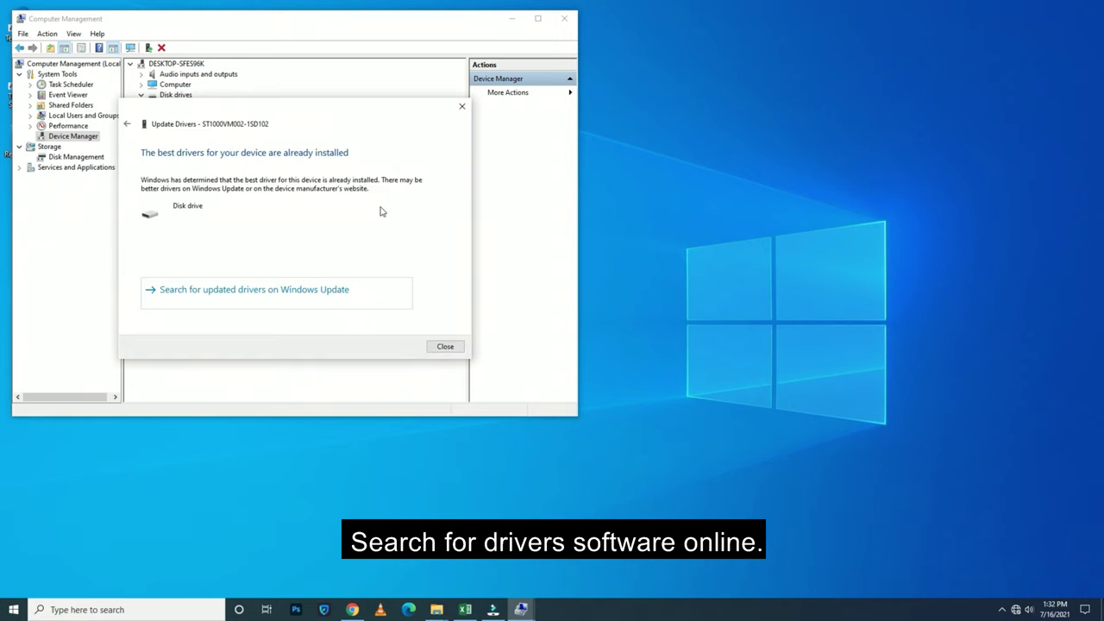
pyautogui.click(445, 346)
pyautogui.click(566, 17)
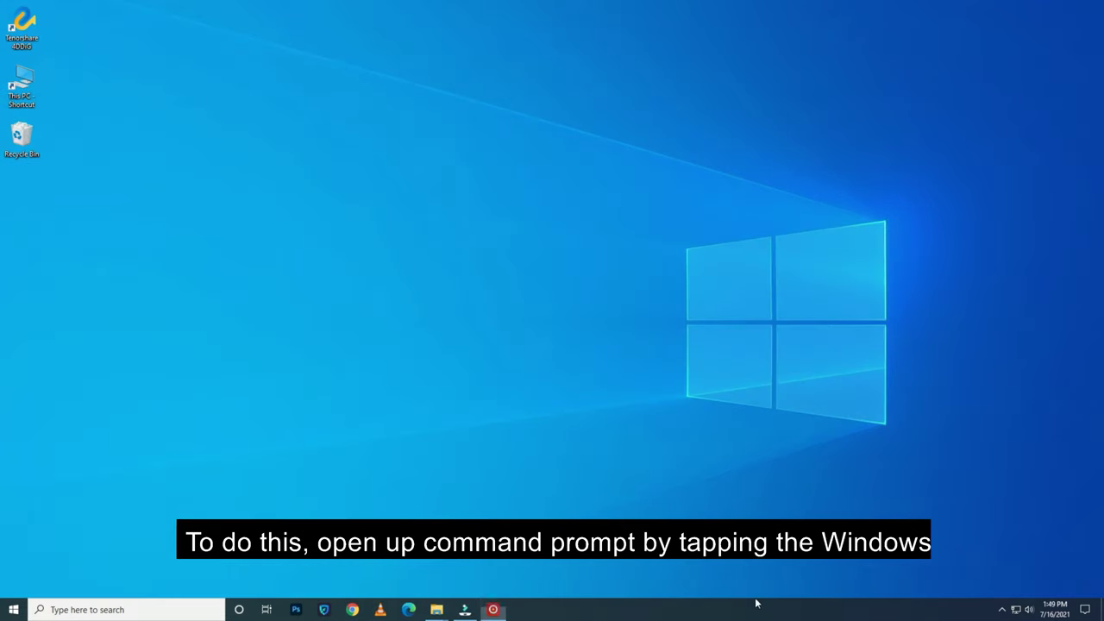
# Find Command Prompt through taskbar search and run it as administrator
pyautogui.click(138, 607)
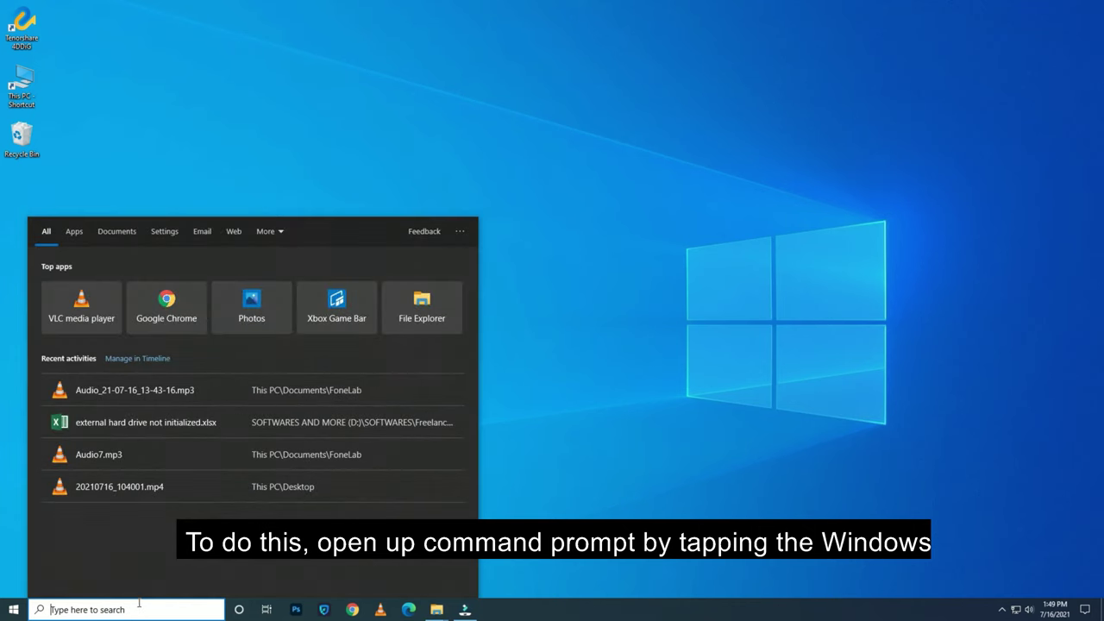
pyautogui.write('comman')
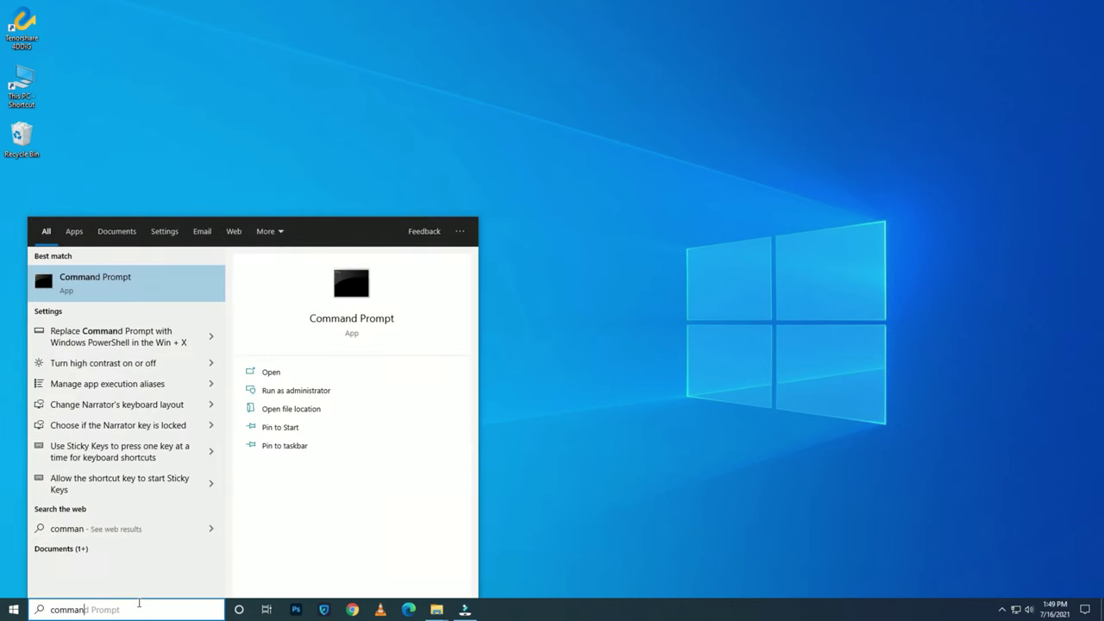
pyautogui.write('d')
pyautogui.rightClick(182, 280)
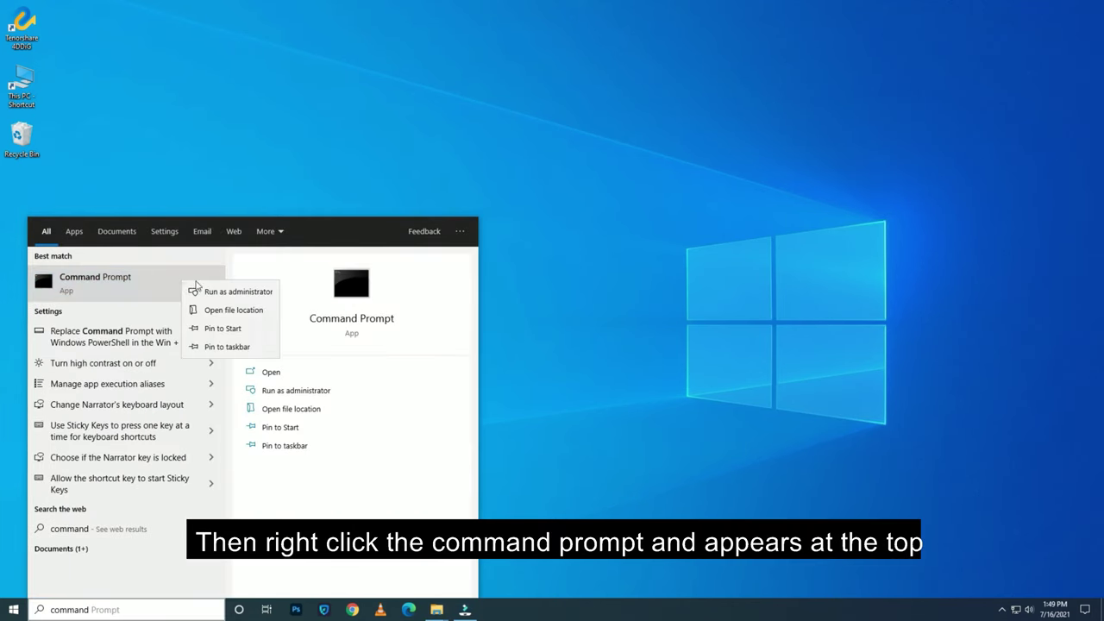
pyautogui.click(235, 291)
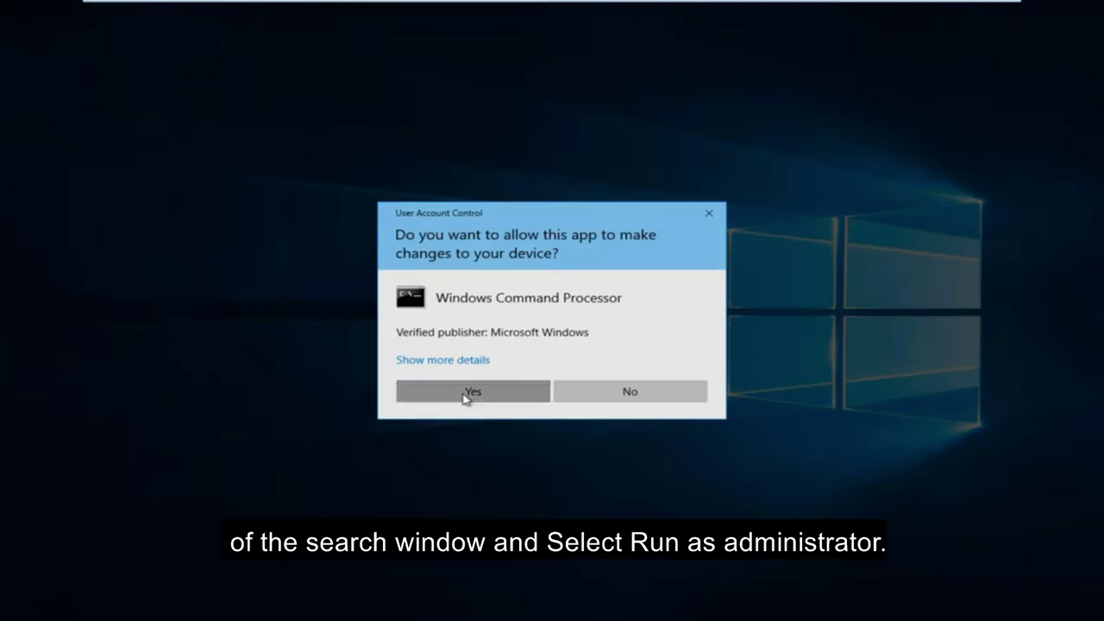
# Approve the UAC prompt and run chkdsk C: /f in the admin Command Prompt
pyautogui.click(464, 392)
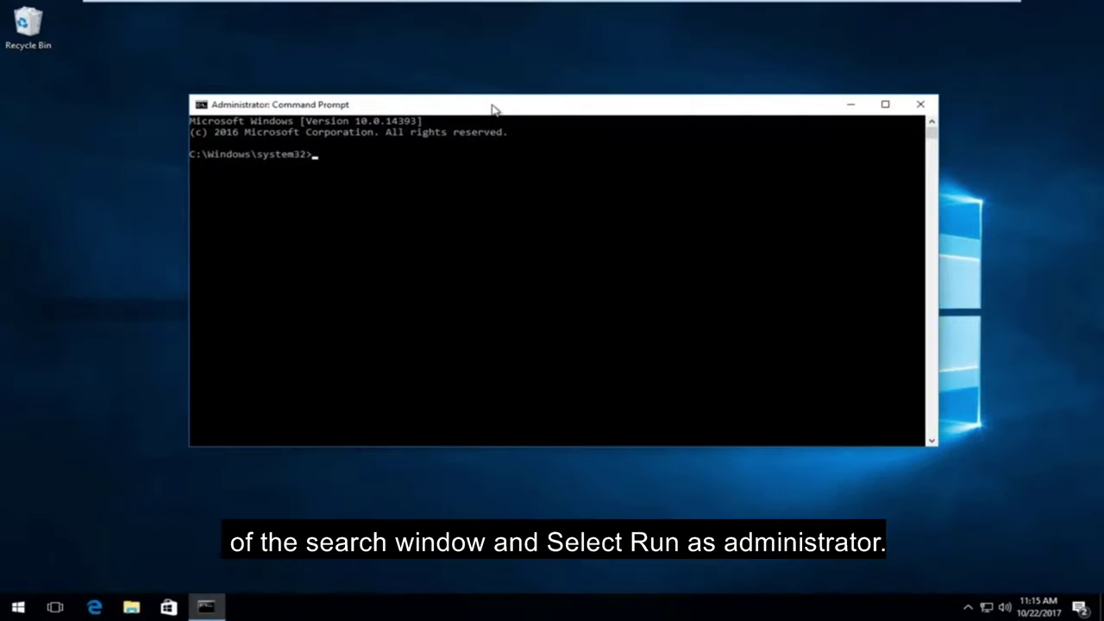
pyautogui.moveTo(494, 108); pyautogui.dragTo(416, 104)
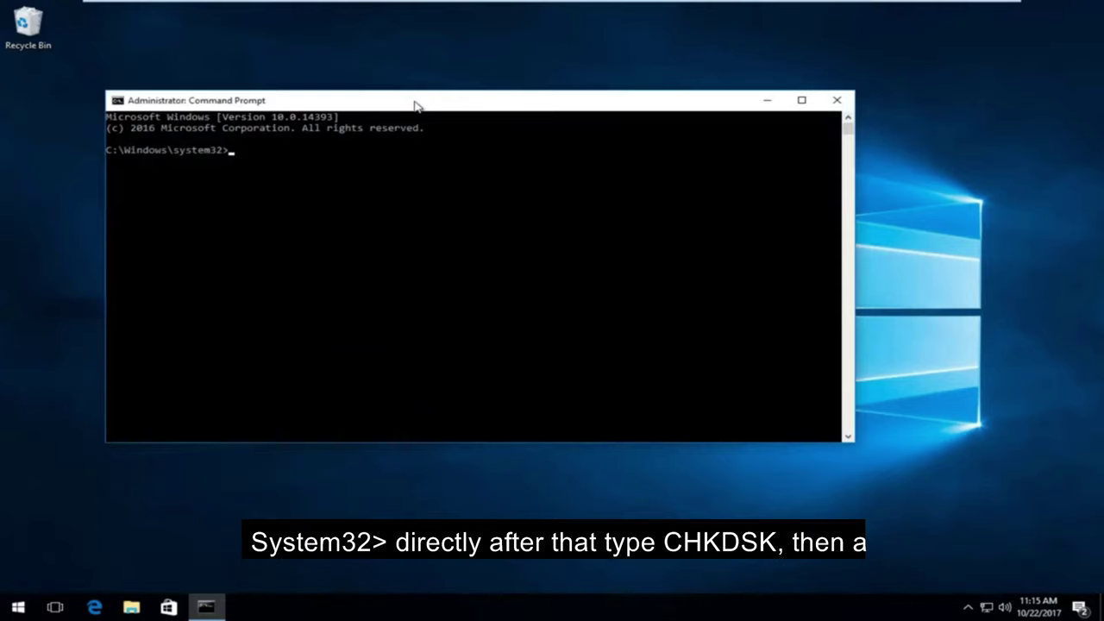
pyautogui.moveTo(414, 105); pyautogui.dragTo(493, 109)
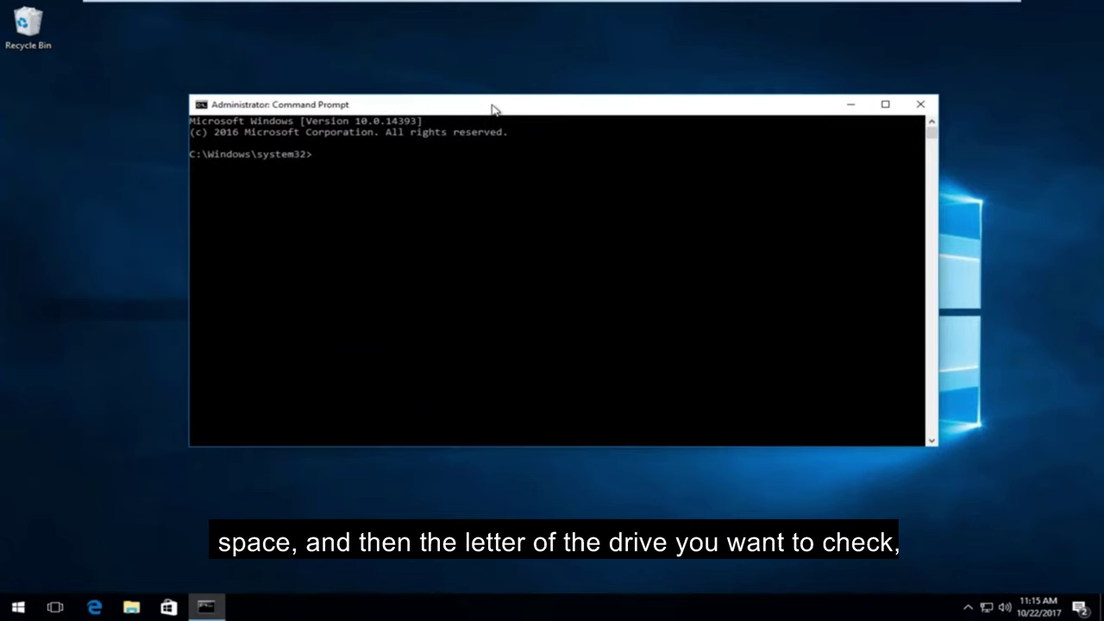
pyautogui.write('chkdsk')
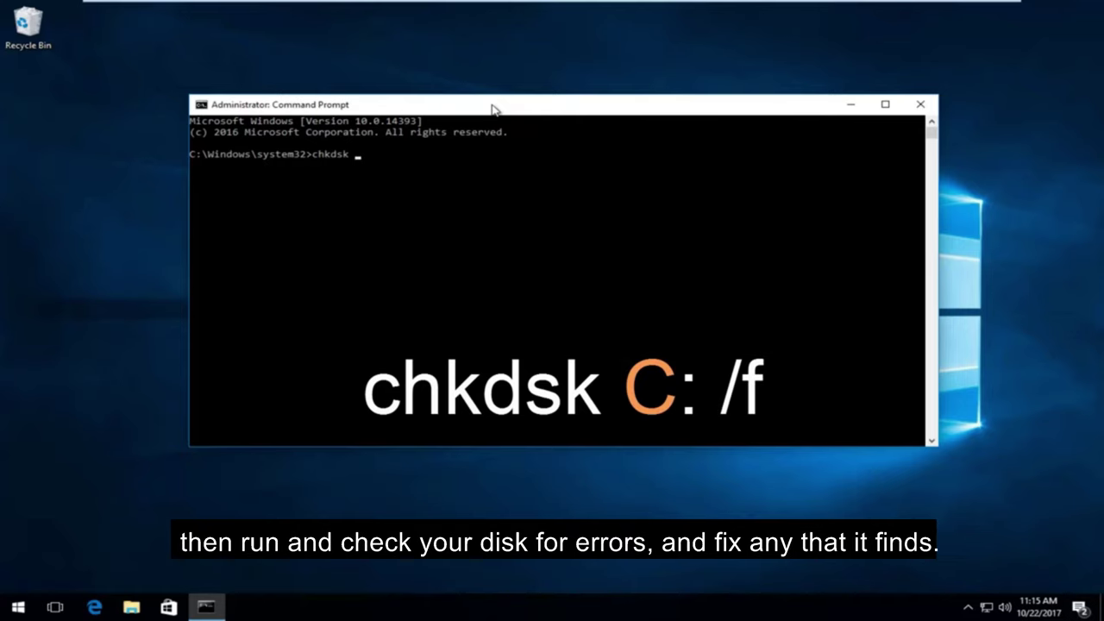
pyautogui.write(' C:')
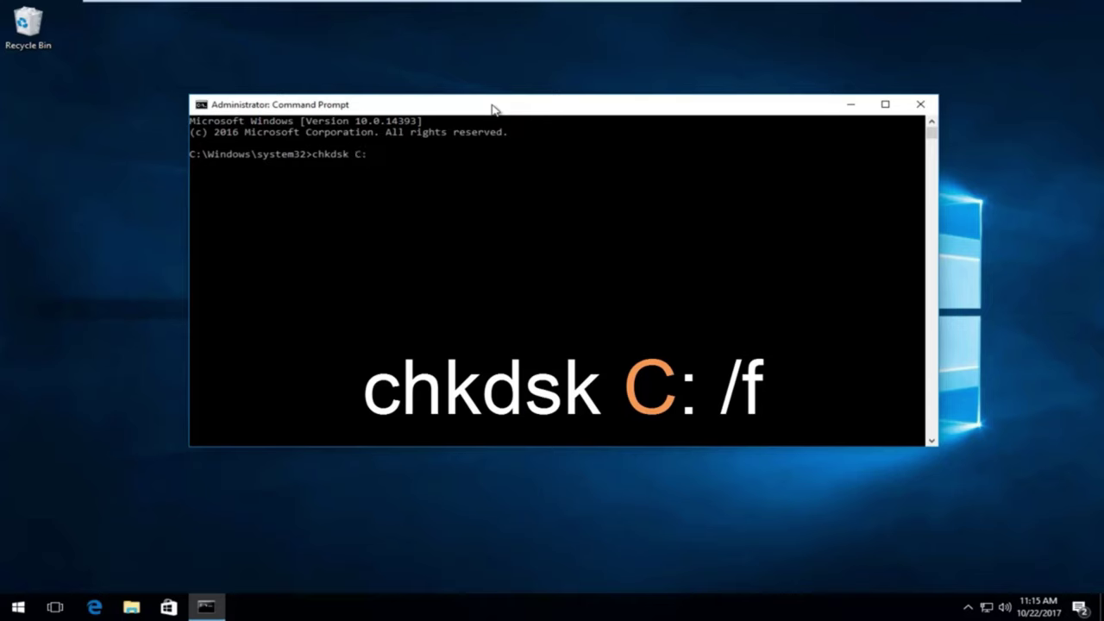
pyautogui.write(' /f')
pyautogui.press('Return')
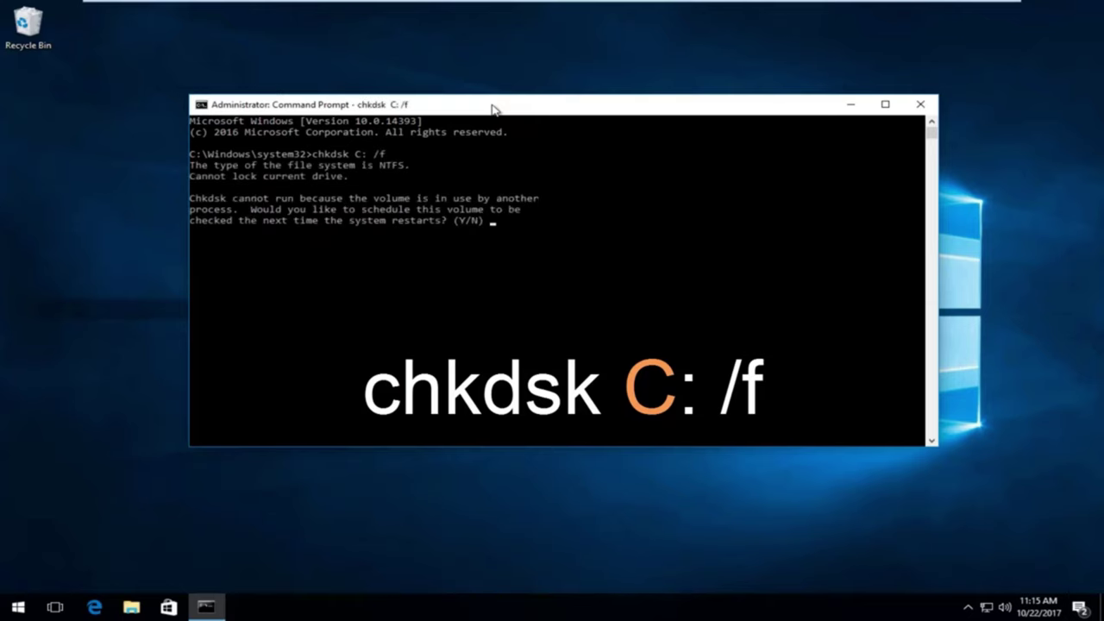